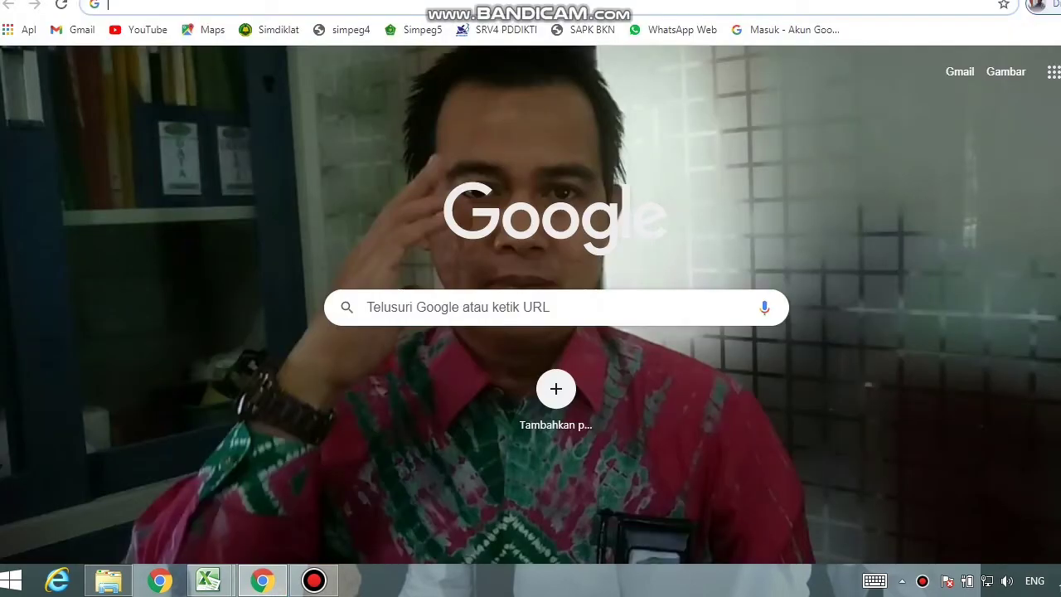
Search Google for 'sieka kemenag'.
left_click(458, 308)
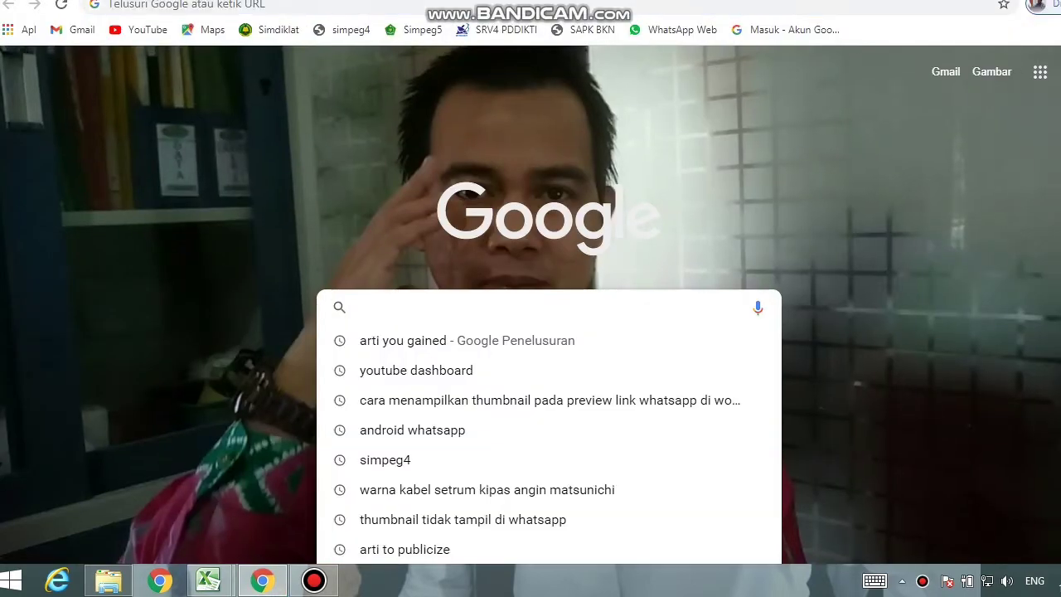
type("si")
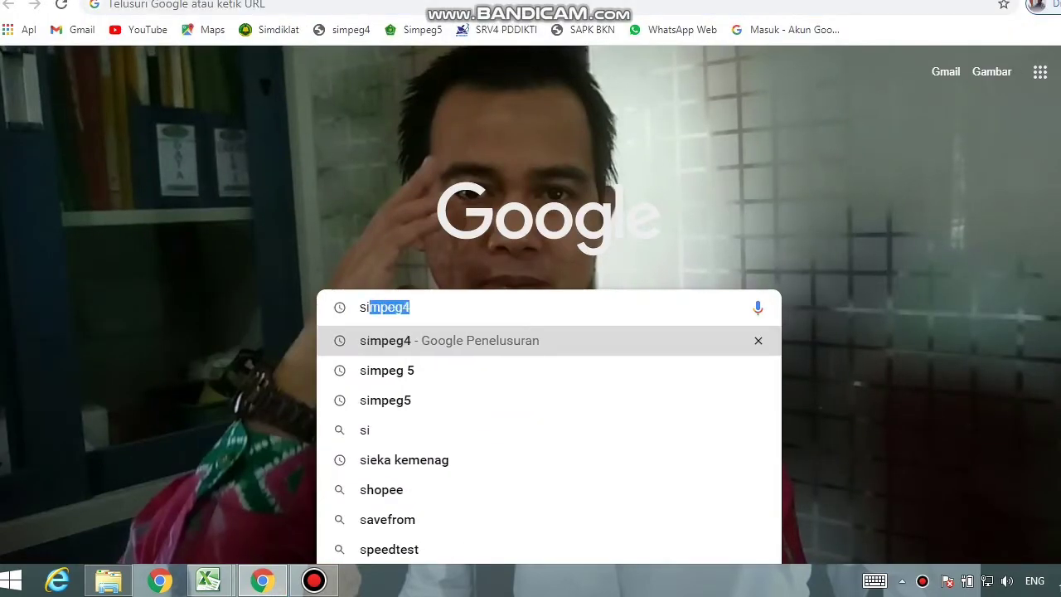
type("eka kemenag")
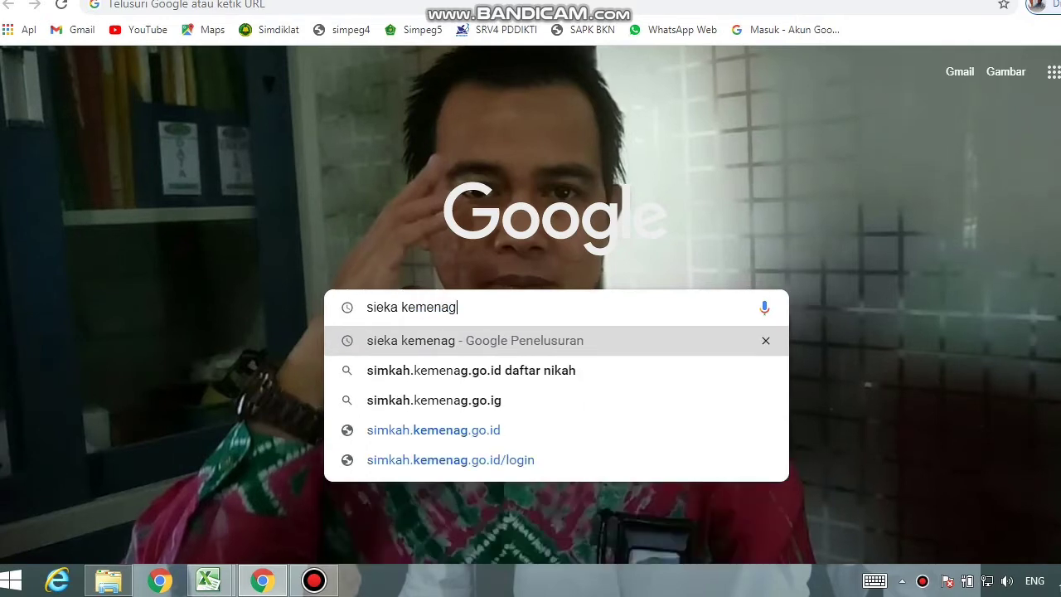
key("Return")
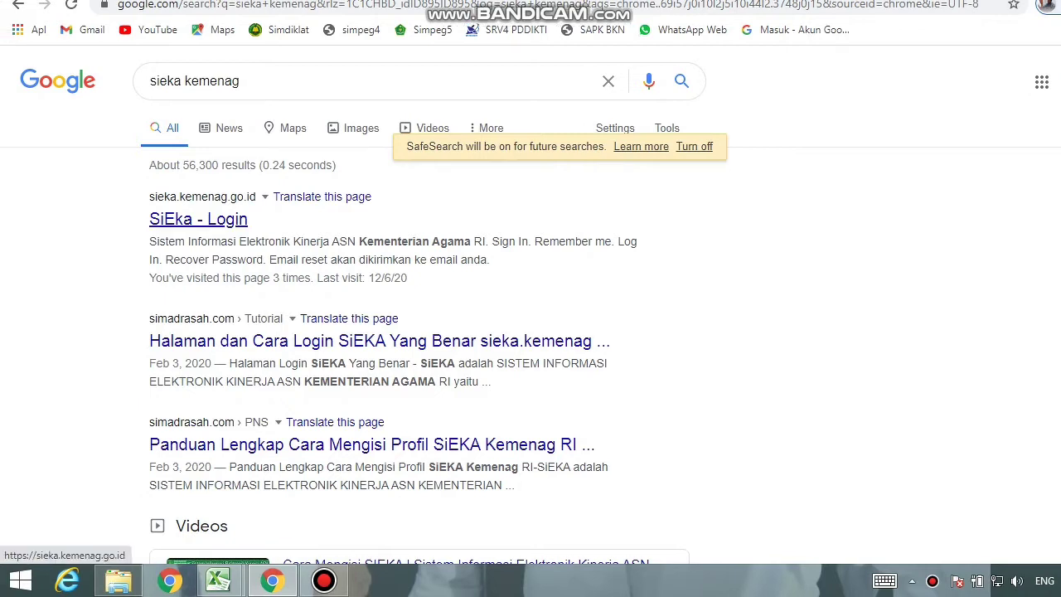
Open the SiEka - Login result and sign in with the employee ID and account password.
left_click(198, 219)
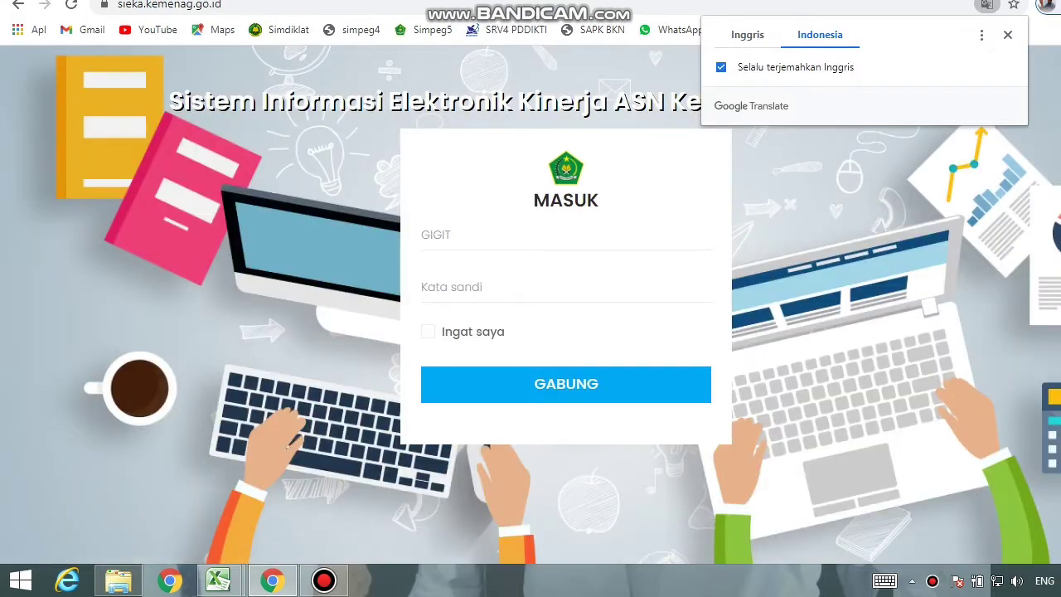
left_click(565, 236)
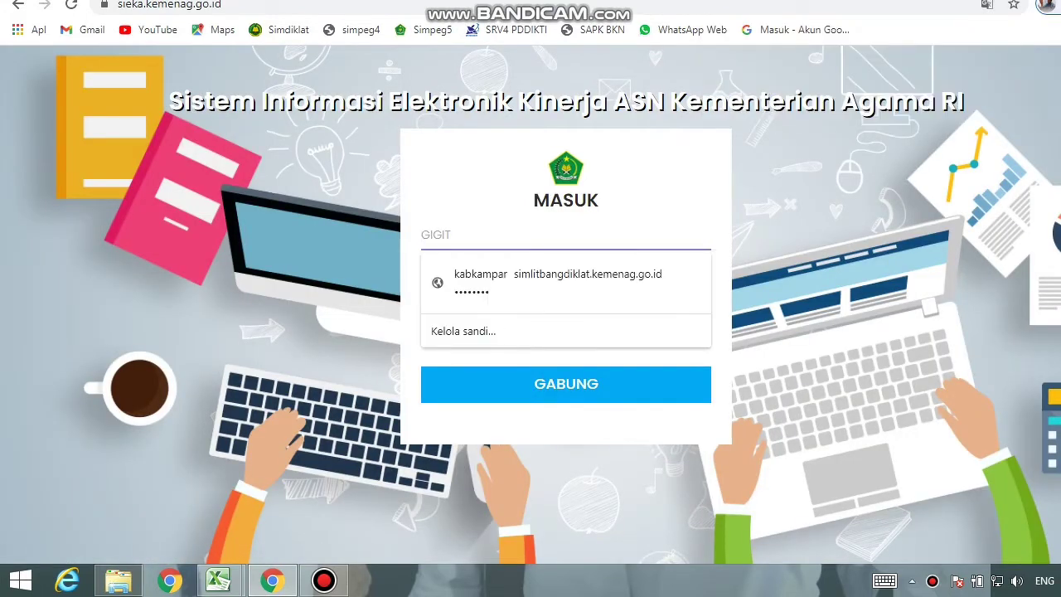
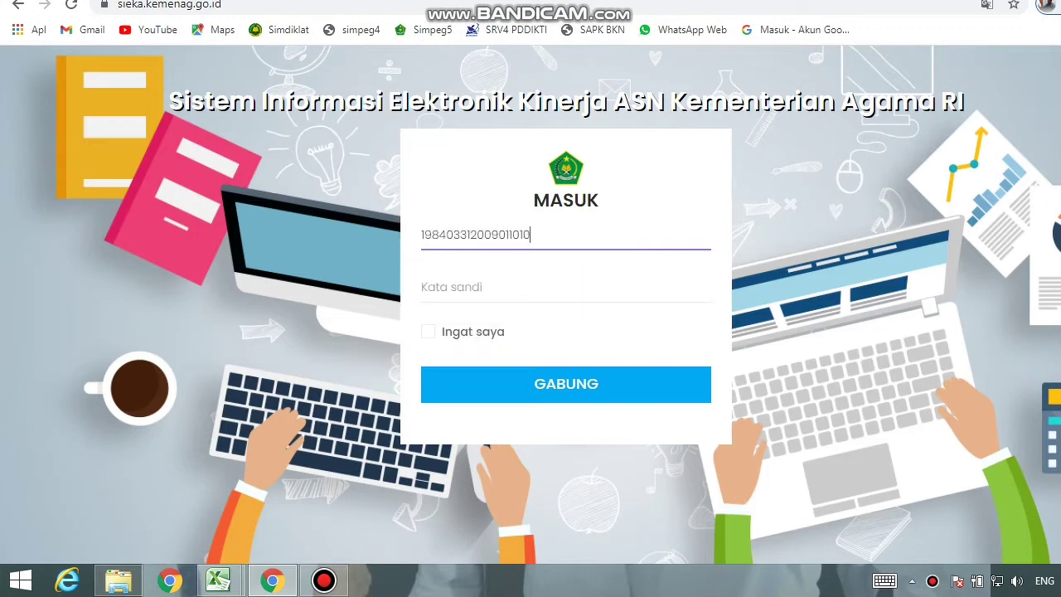
key("Tab")
type("********")
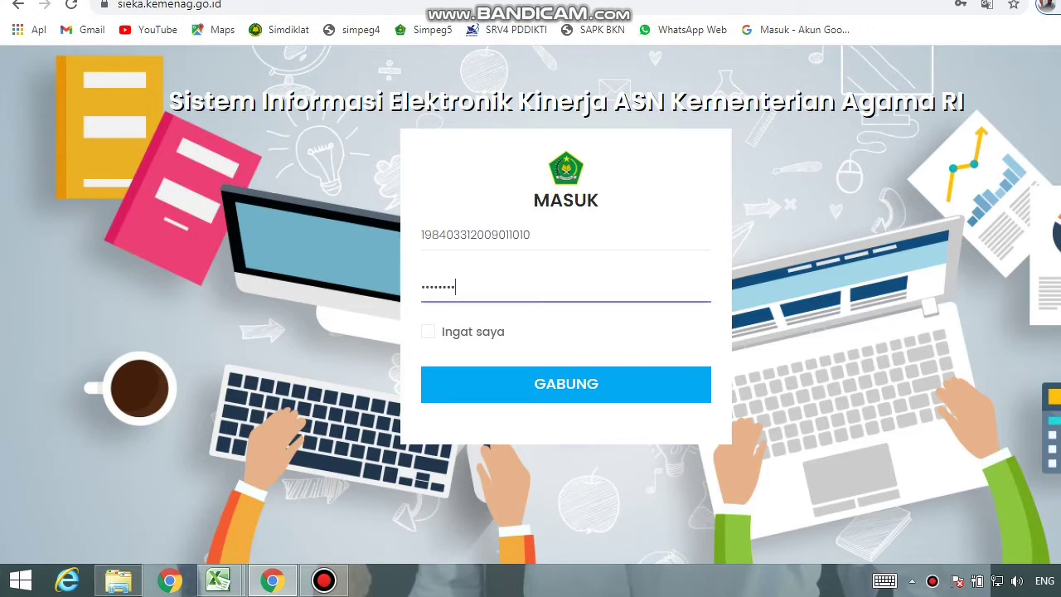
key("Return")
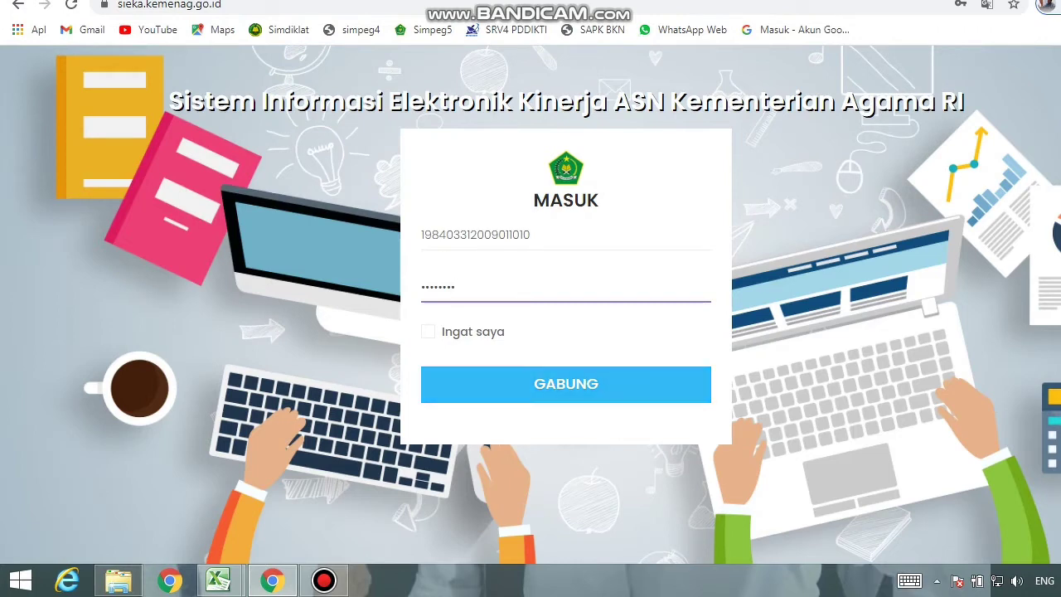
left_click(556, 385)
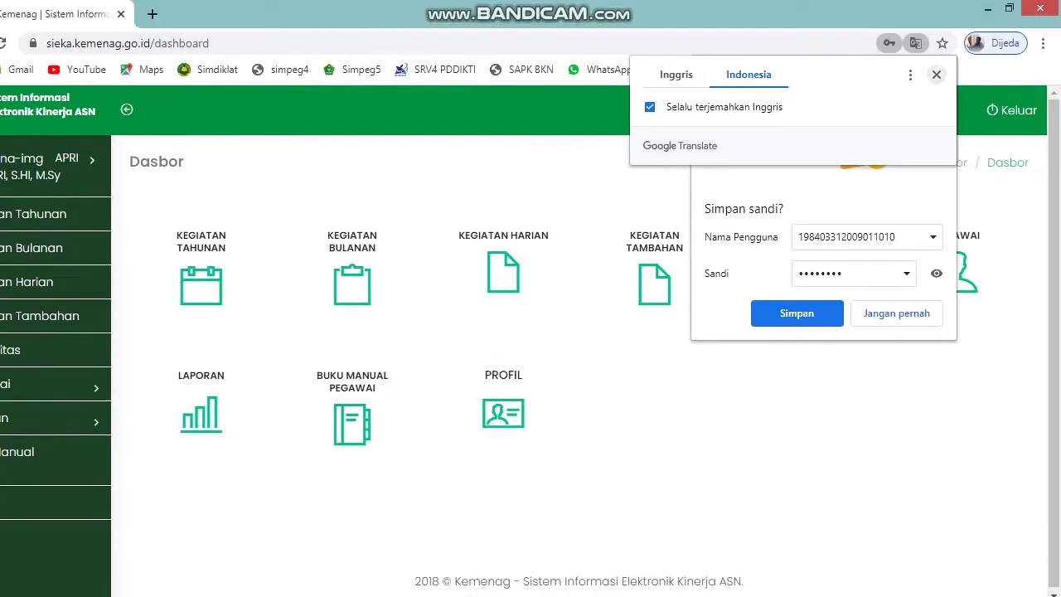
Close the Google Translate popup and decline saving the password with 'Jangan pernah'.
left_click(937, 74)
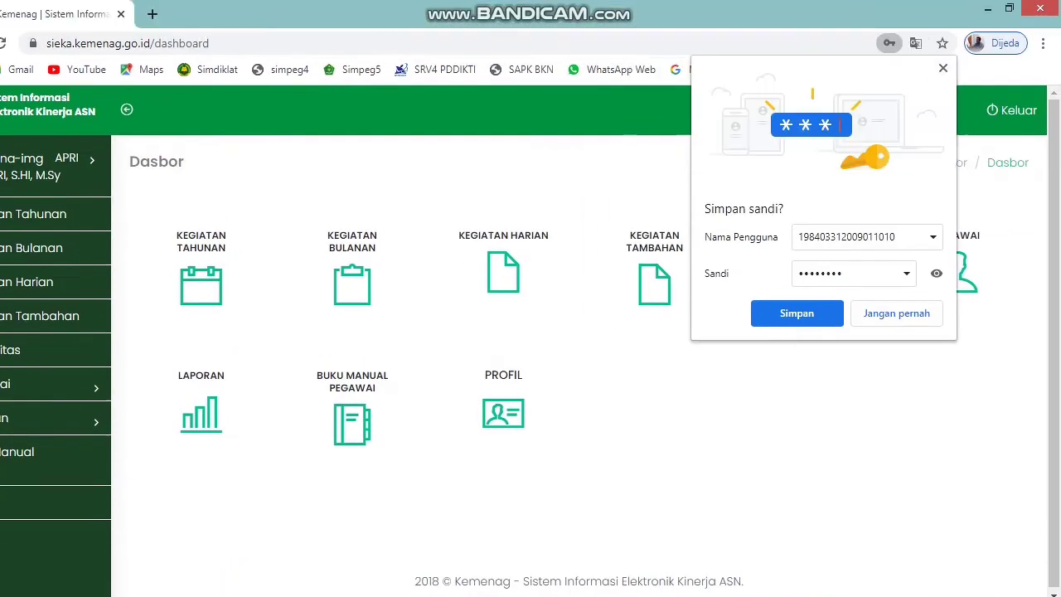
left_click(898, 314)
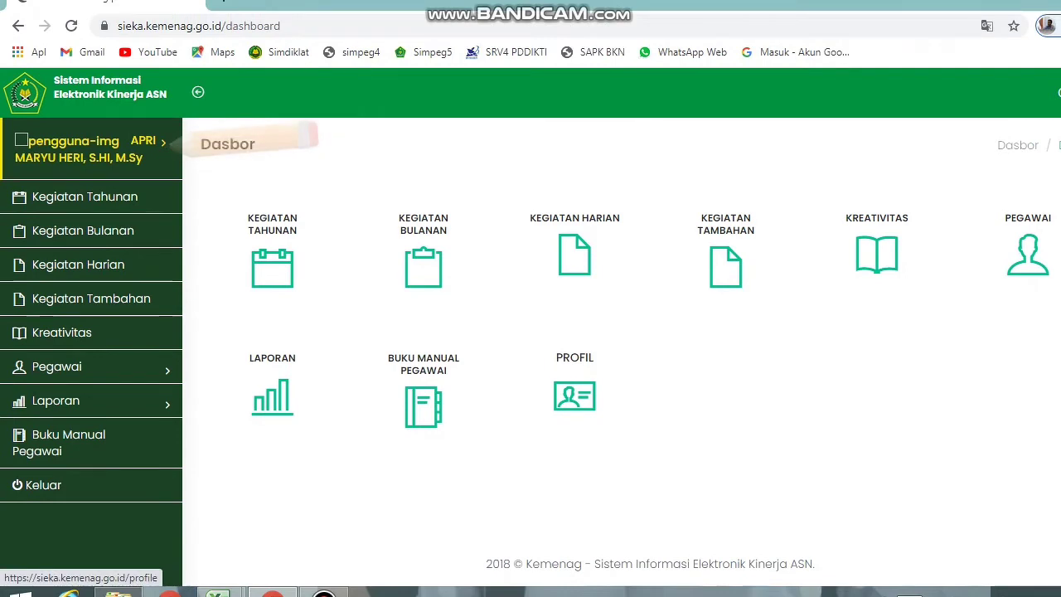
left_click(169, 144)
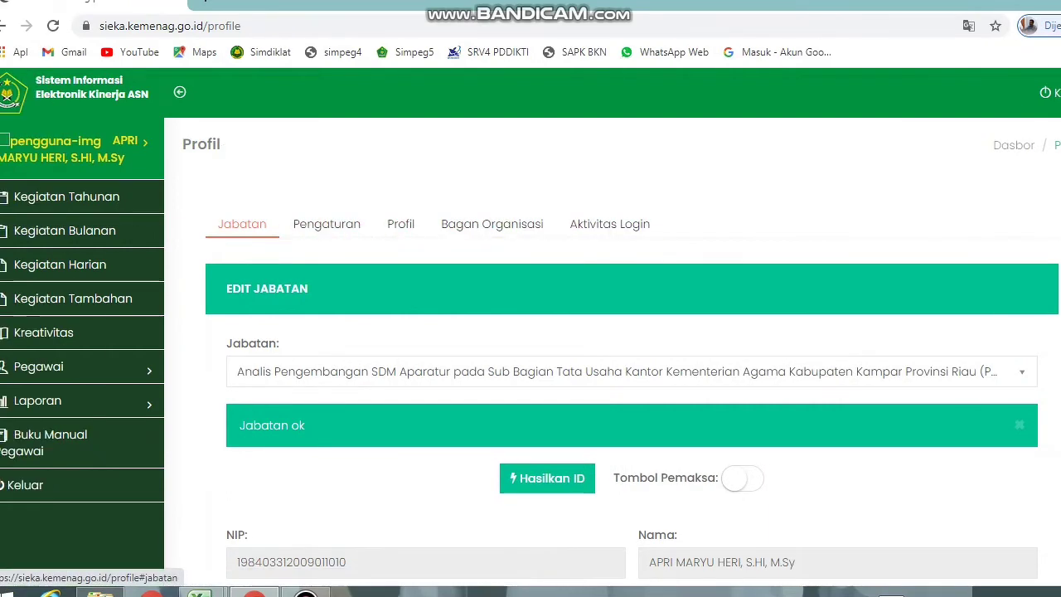
Review the Pengaturan, Profil, Bagan Organisasi and Aktivitas Login tabs, then return to Jabatan.
left_click(345, 225)
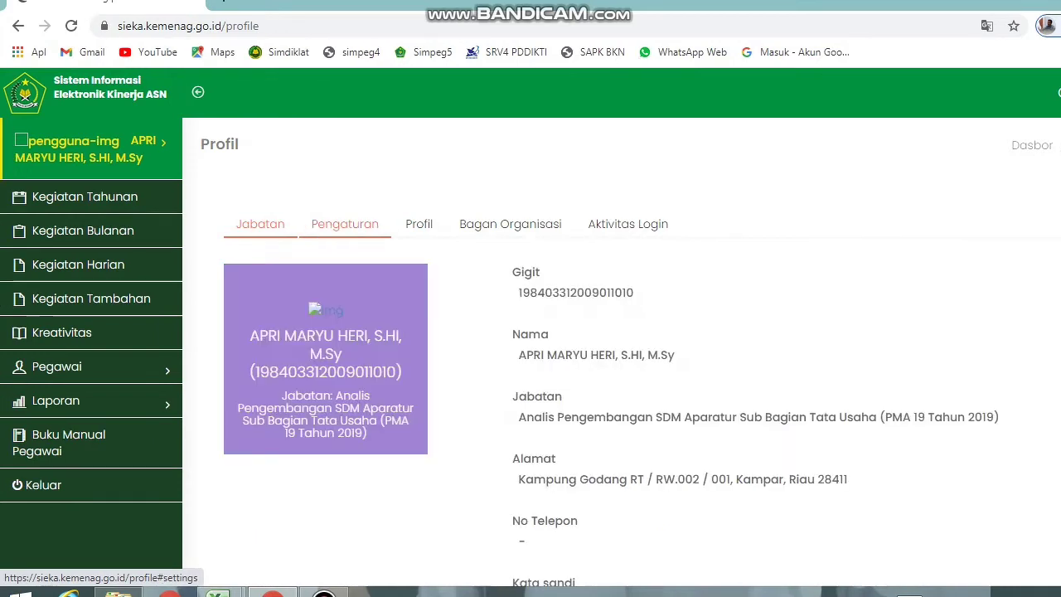
left_click(418, 224)
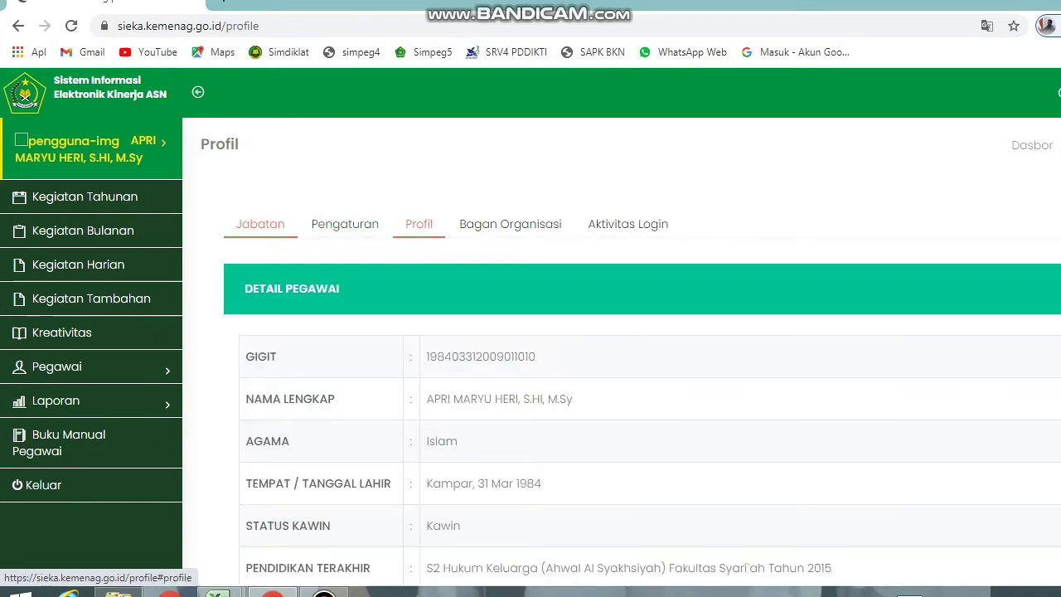
left_click(510, 225)
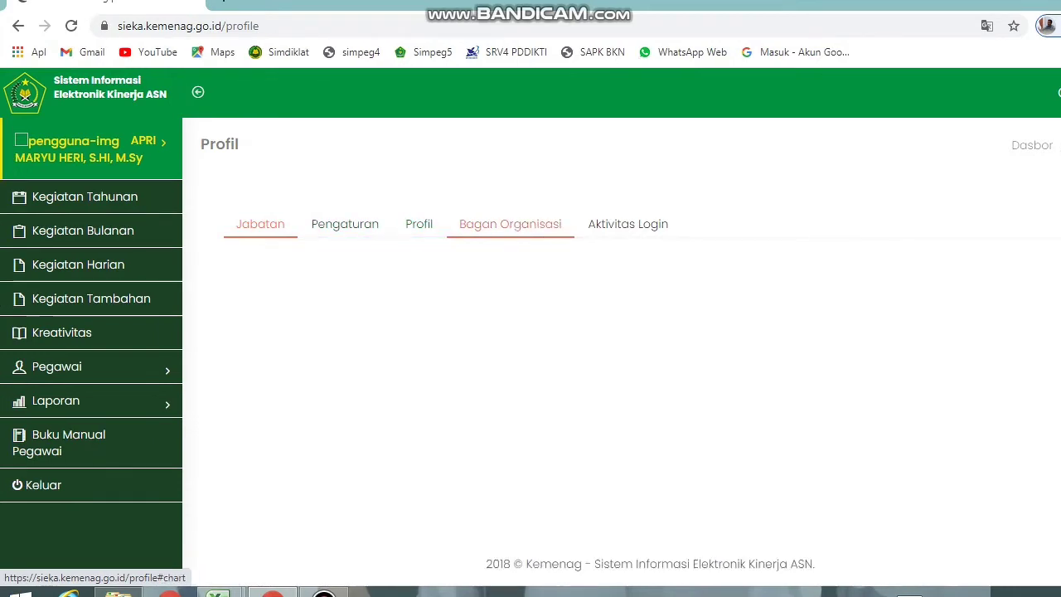
left_click(628, 225)
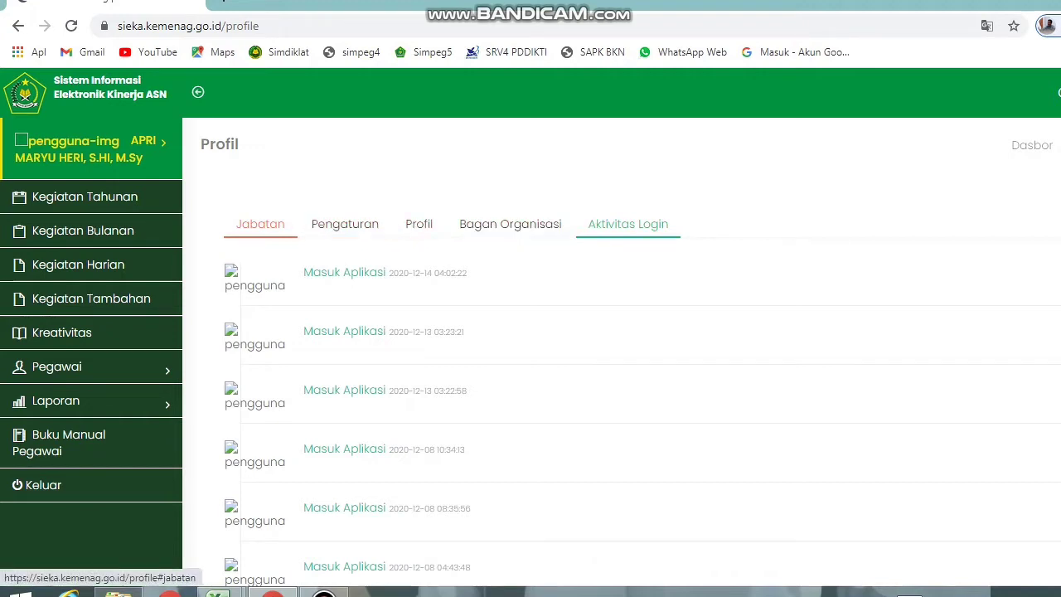
left_click(260, 223)
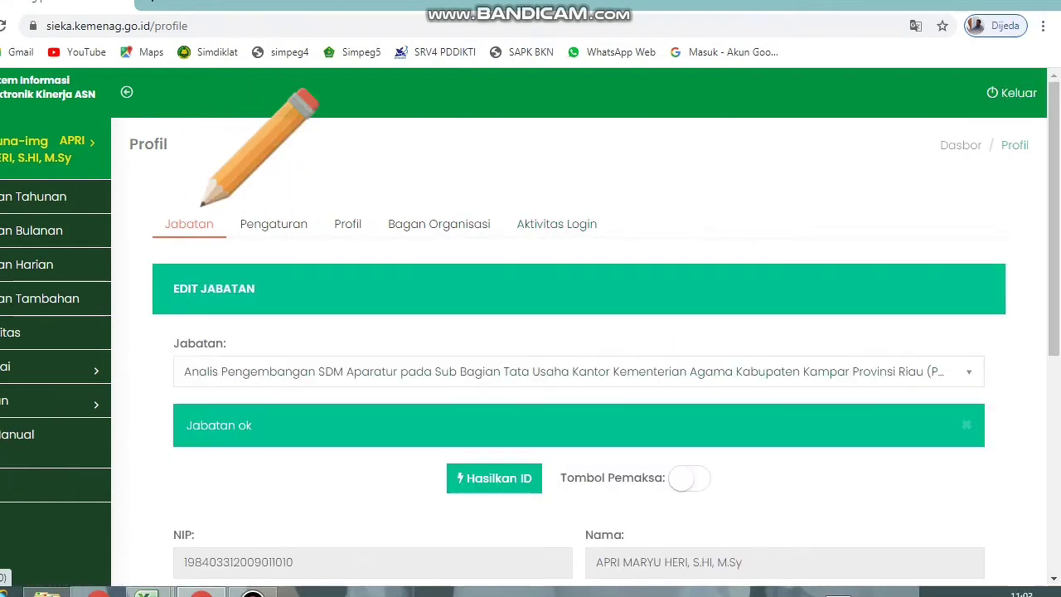
Keep the current position, check the NIP and Nama fields, and scroll to the Atasan section.
left_click(578, 371)
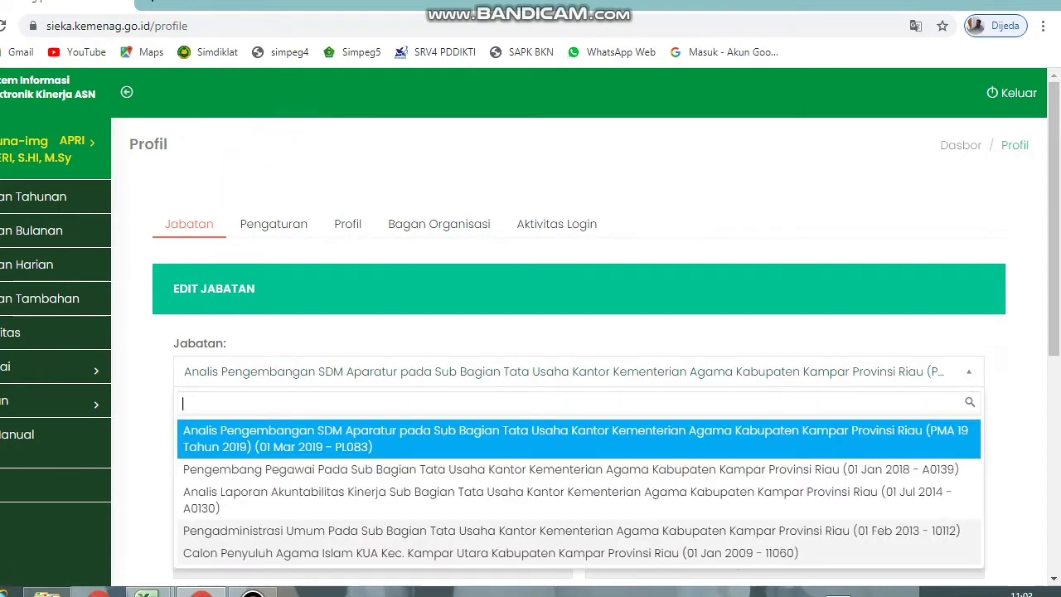
key("Return")
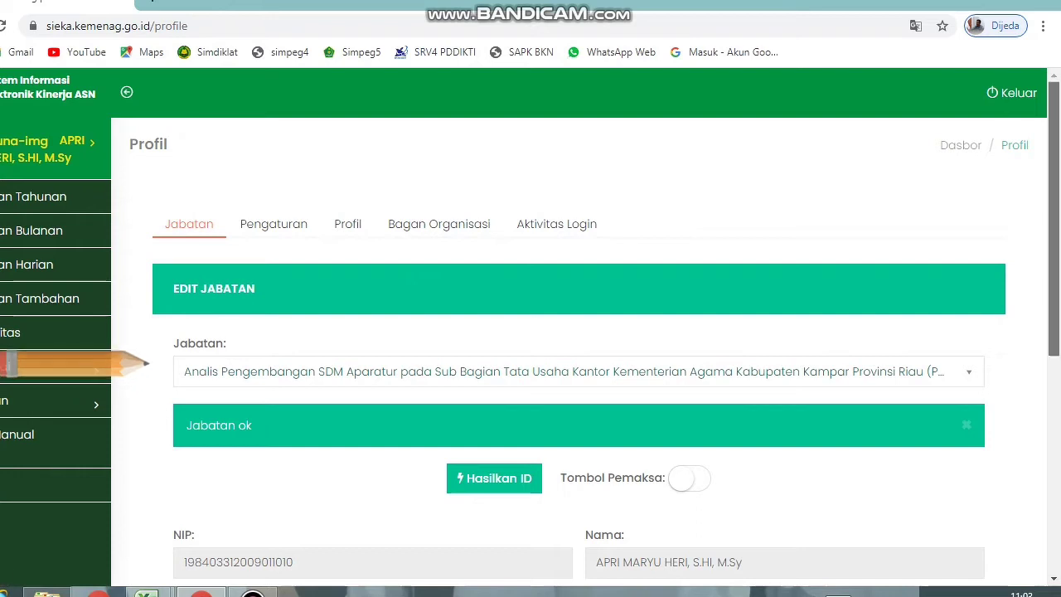
scroll(580, 348, "down", 3)
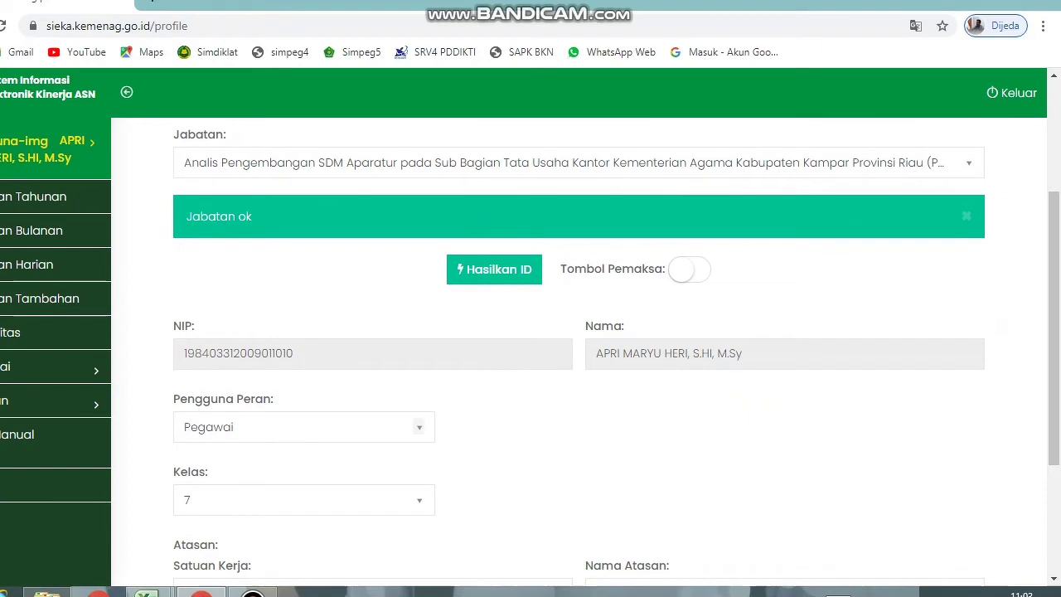
left_click_drag(183, 354, 296, 354)
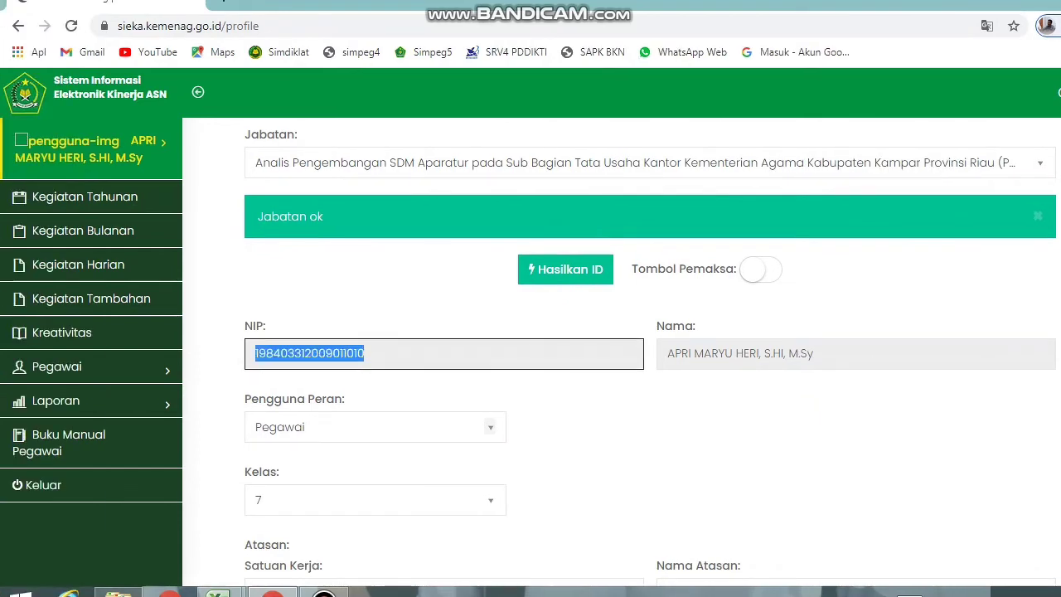
left_click_drag(668, 353, 814, 353)
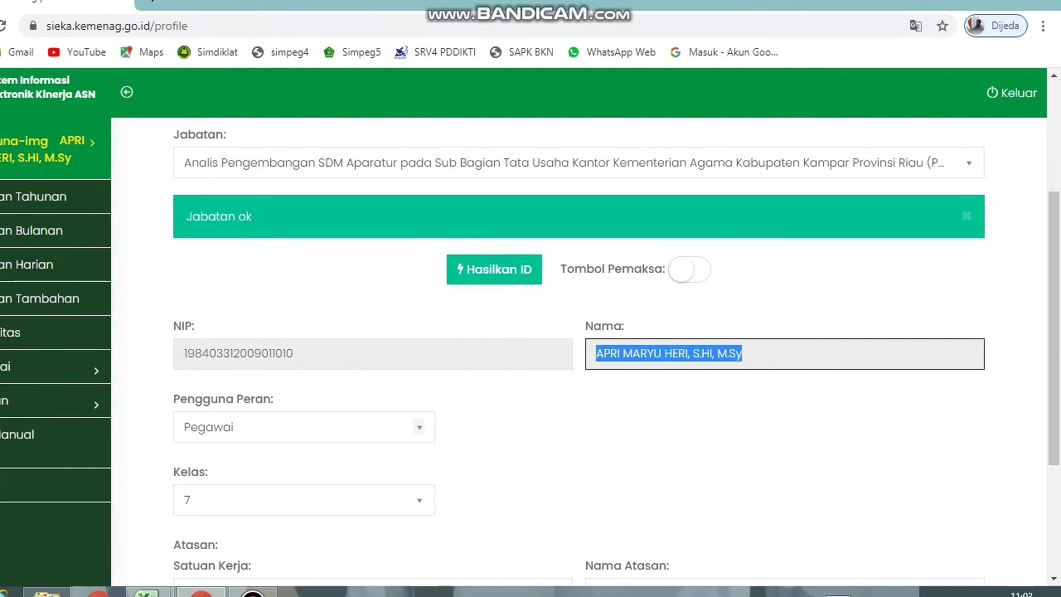
left_click(514, 481)
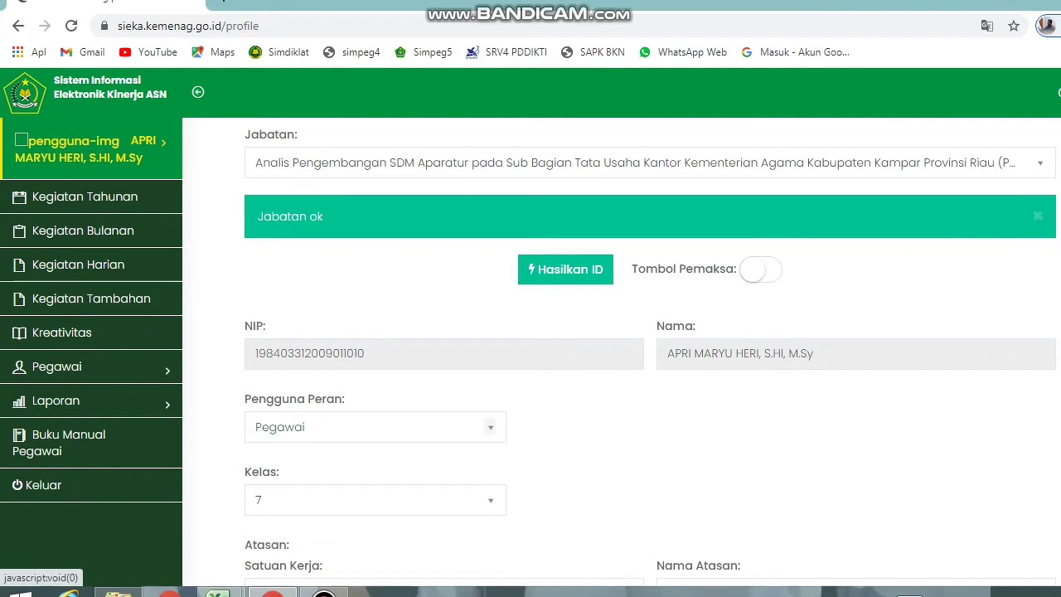
scroll(580, 349, "down", 1)
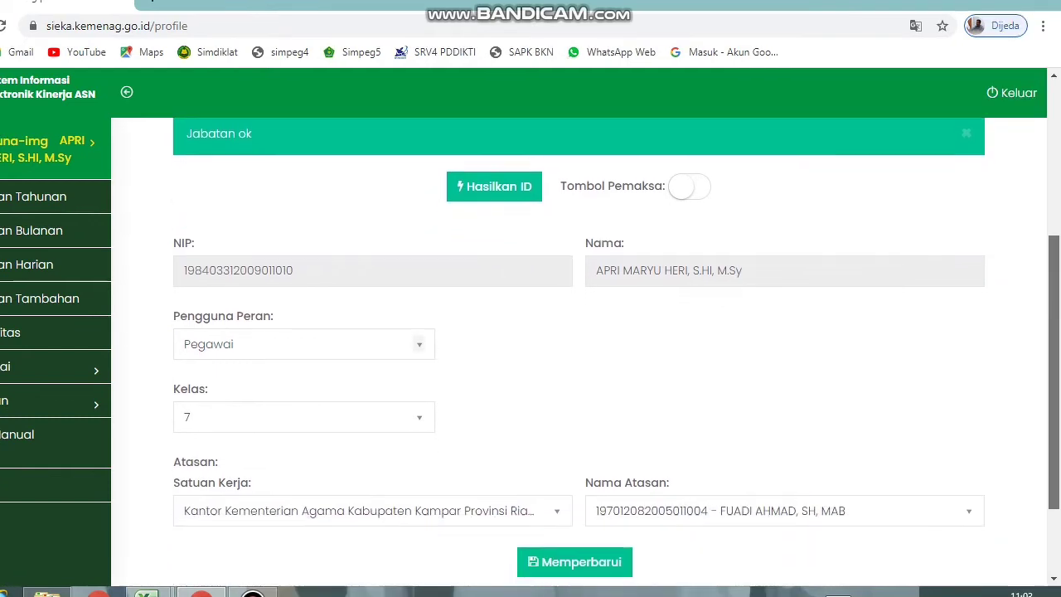
scroll(580, 348, "down", 1)
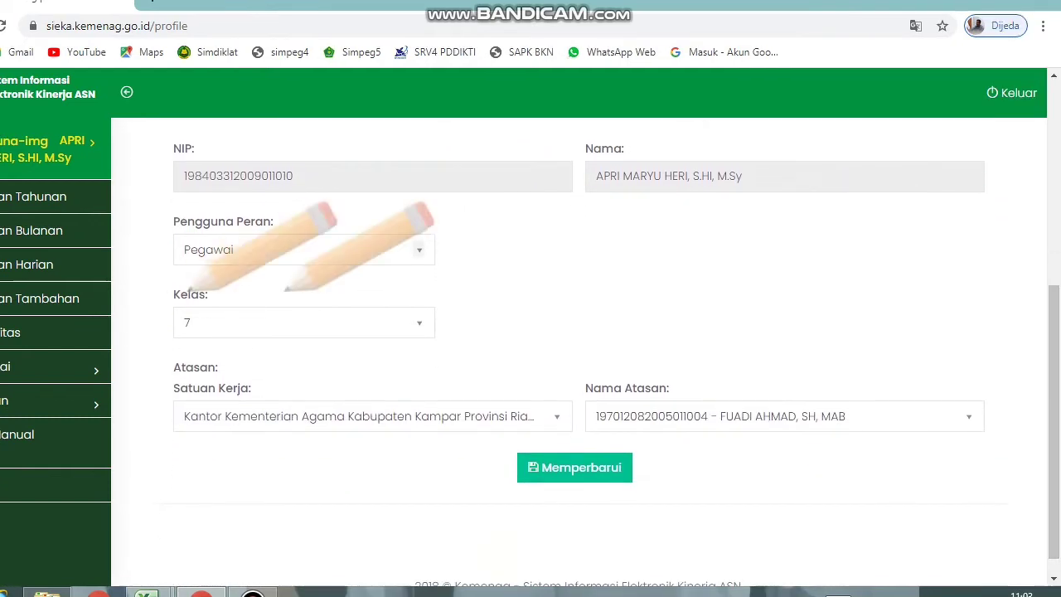
left_click(305, 323)
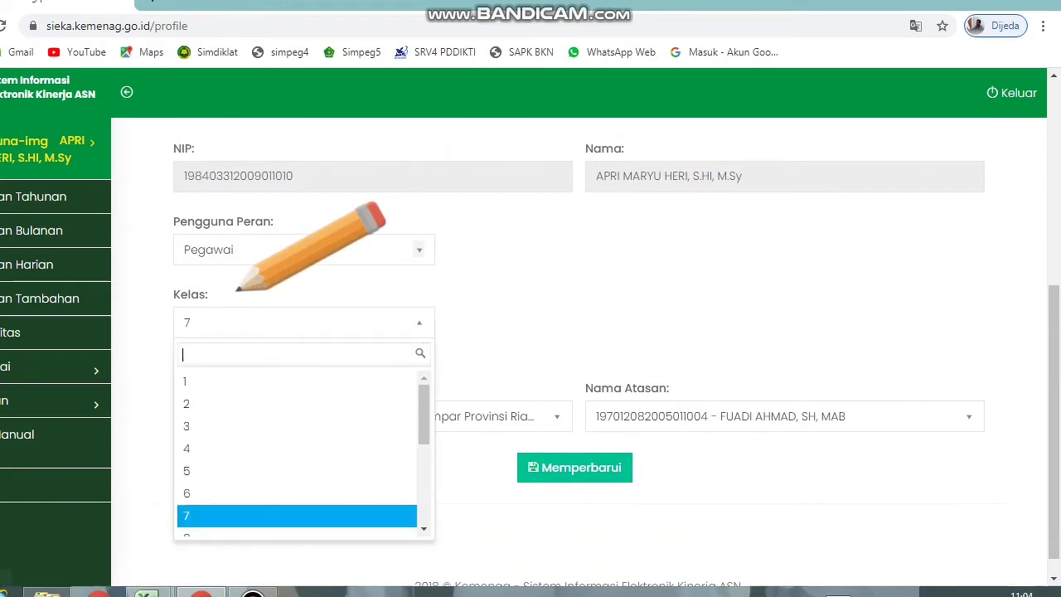
scroll(299, 448, "down", 3)
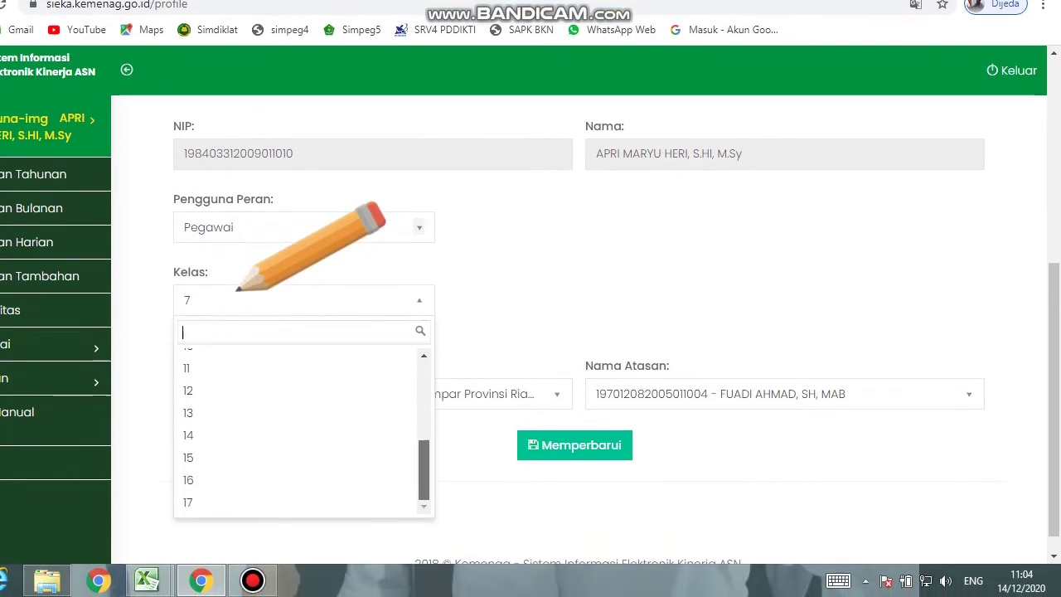
scroll(299, 427, "up", 3)
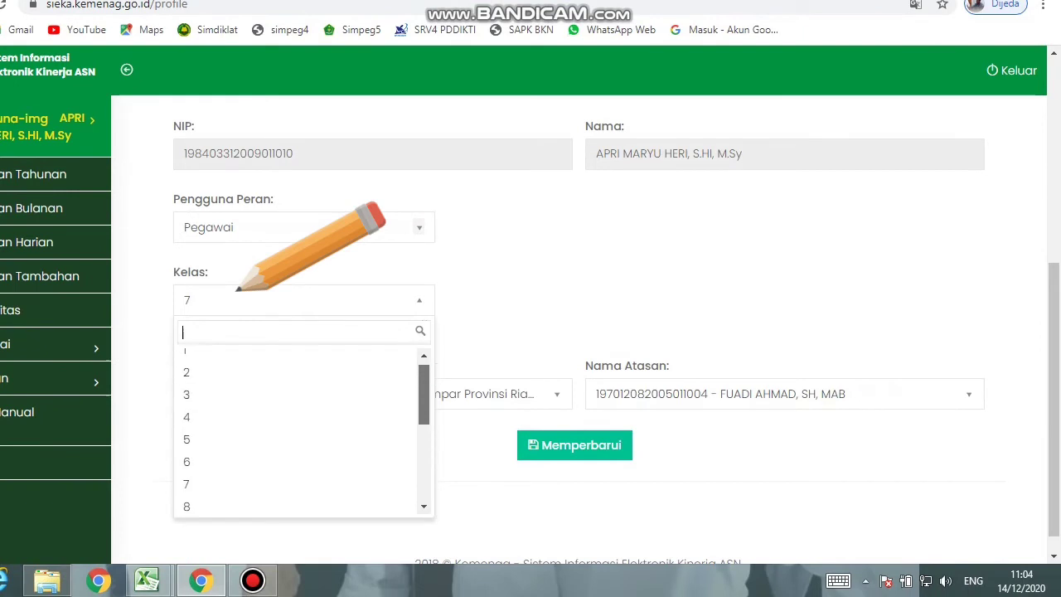
scroll(299, 427, "down", 2)
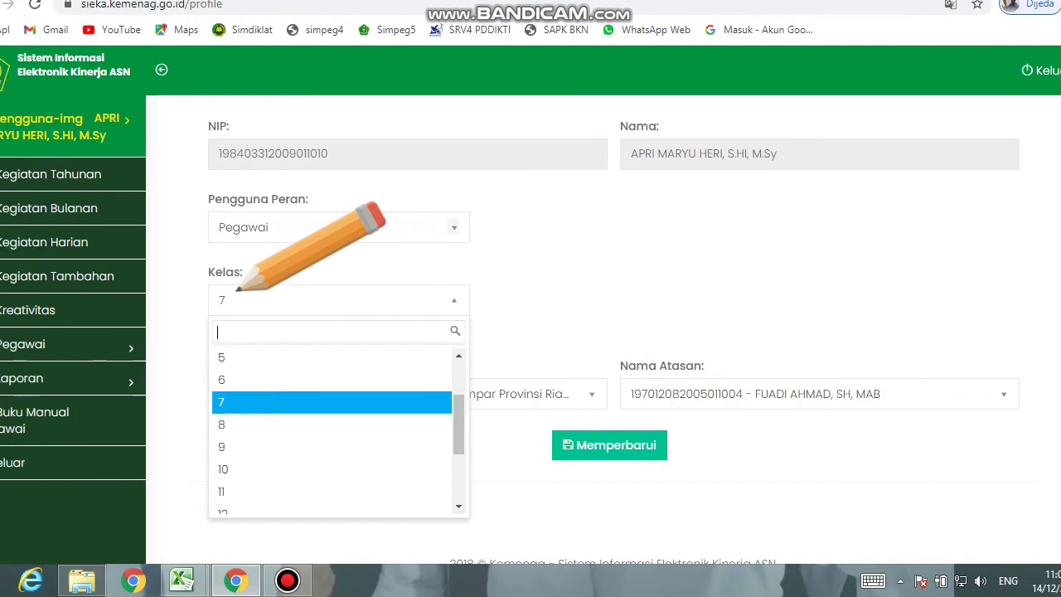
left_click(238, 290)
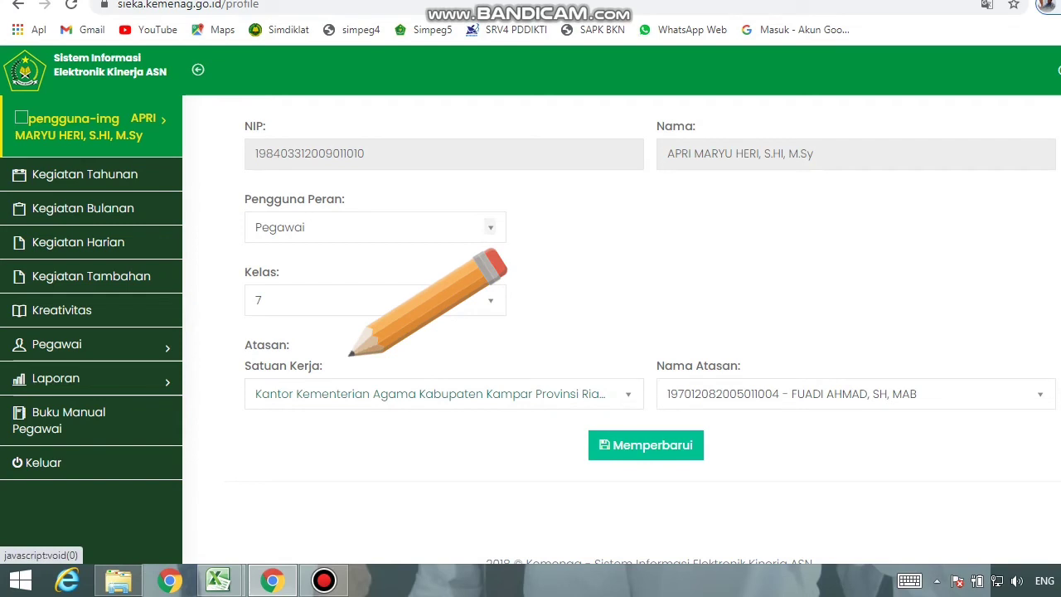
Search 'KAMPAR' and pick Kantor Kementerian Agama Kabupaten Kampar Provinsi Riau as Satuan Kerja.
left_click(356, 394)
key("Up")
key("Up")
key("Up")
key("Up")
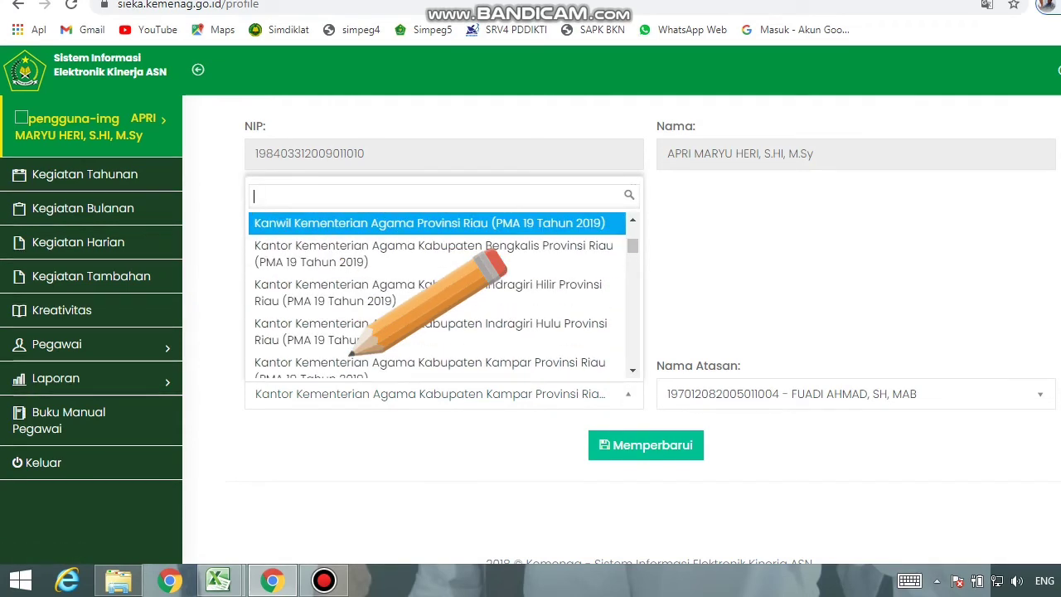
type("KA")
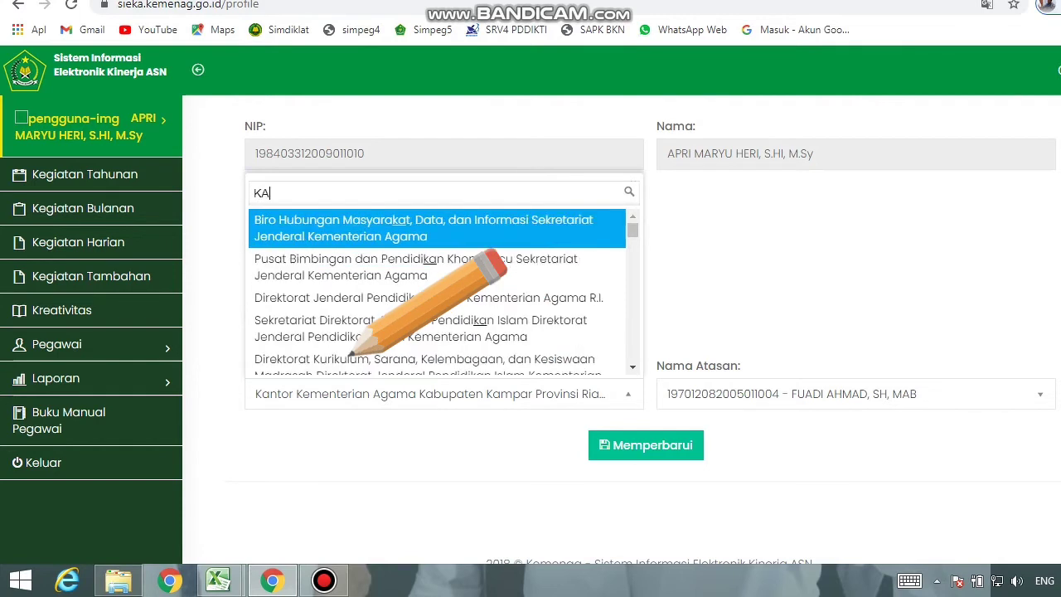
type("MPAR")
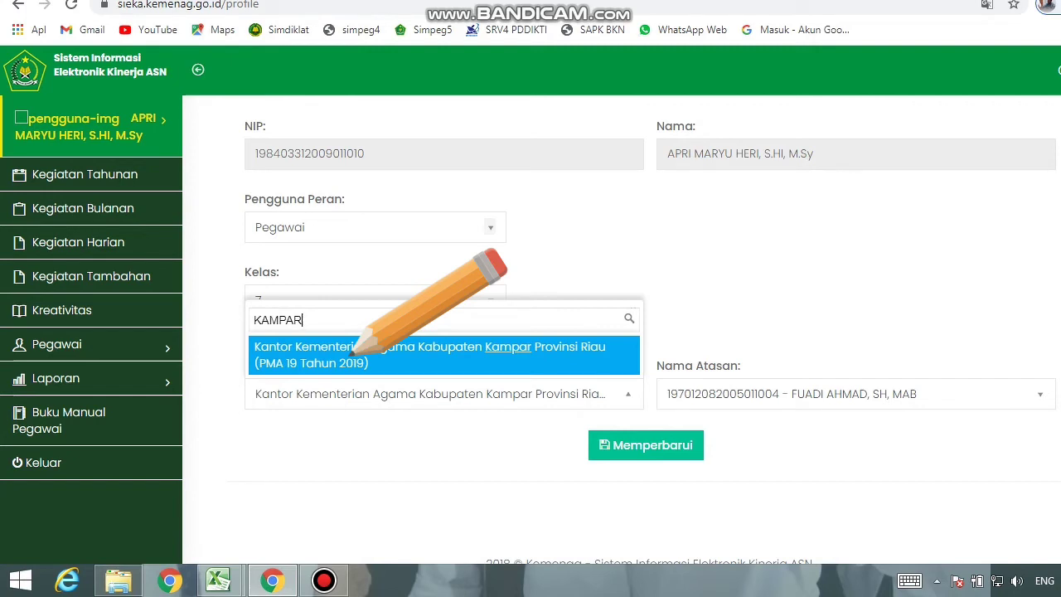
left_click(350, 354)
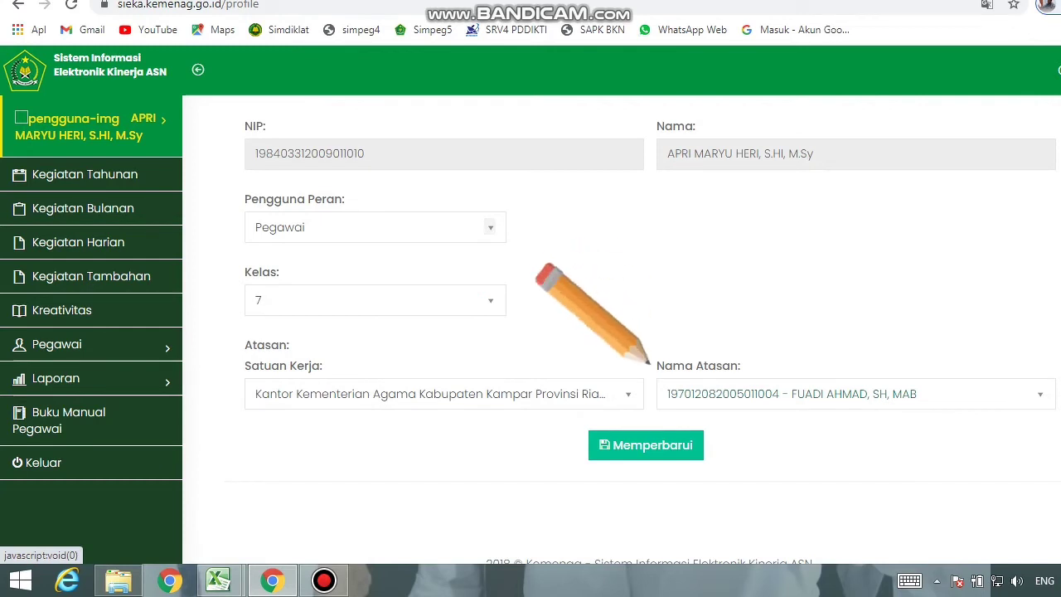
left_click(707, 389)
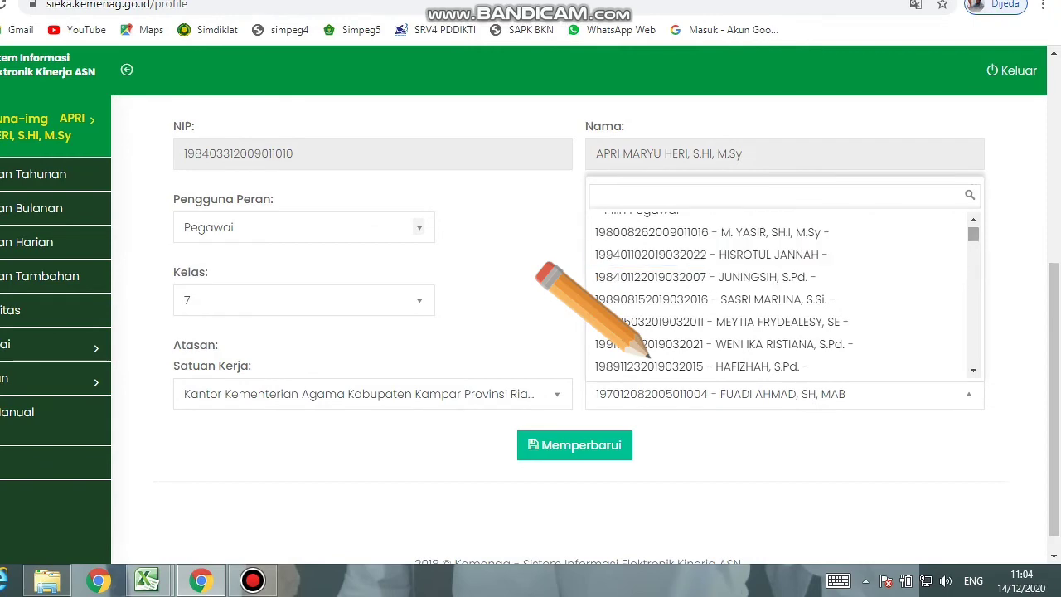
Search the supervisor list by the supervisor's name and select the matching employee as Atasan.
scroll(646, 352, "down", 8)
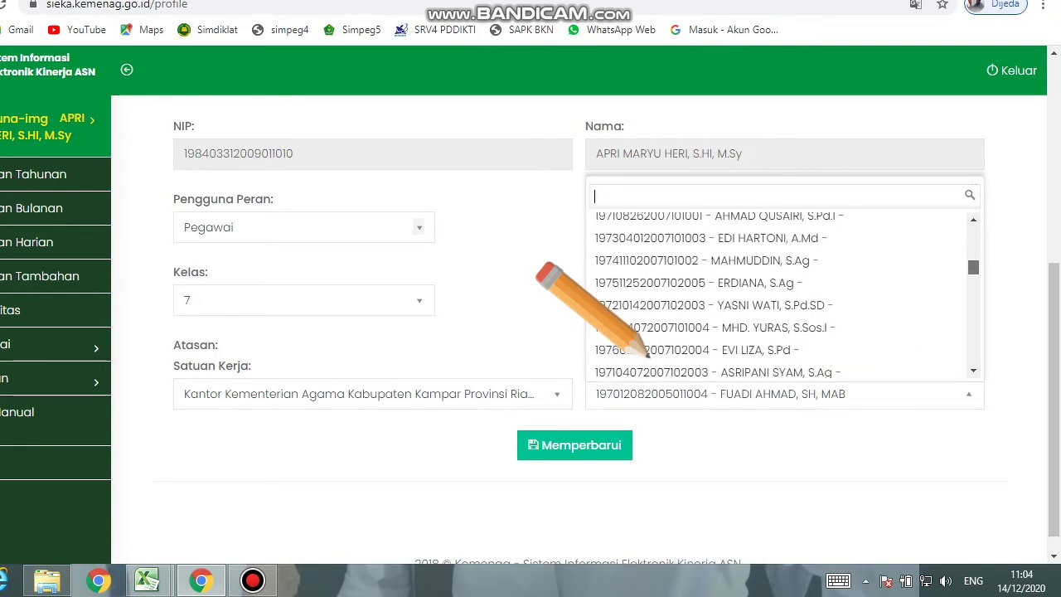
scroll(646, 352, "down", 10)
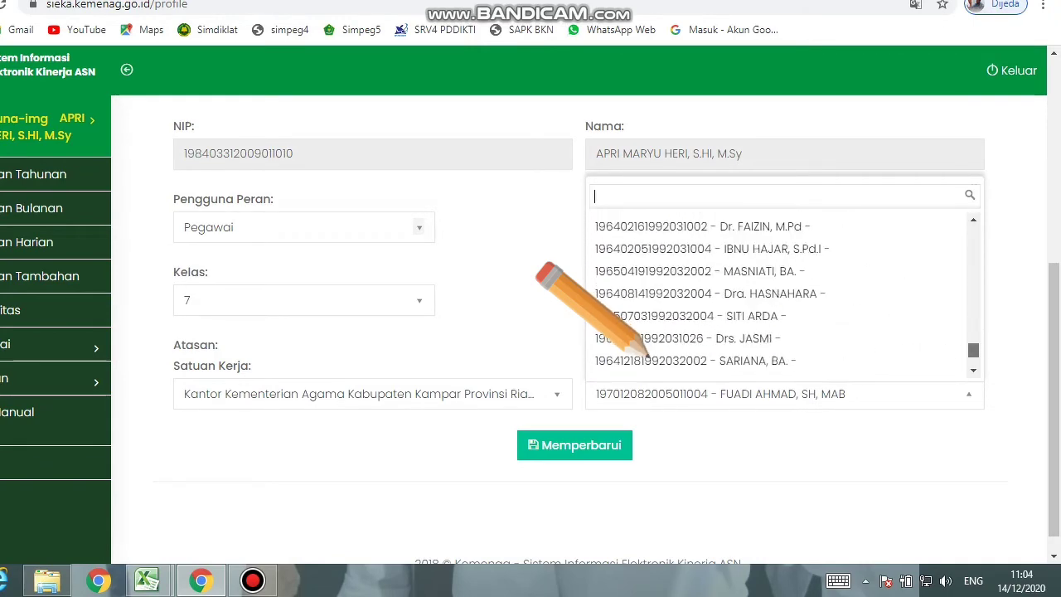
scroll(645, 352, "up", 18)
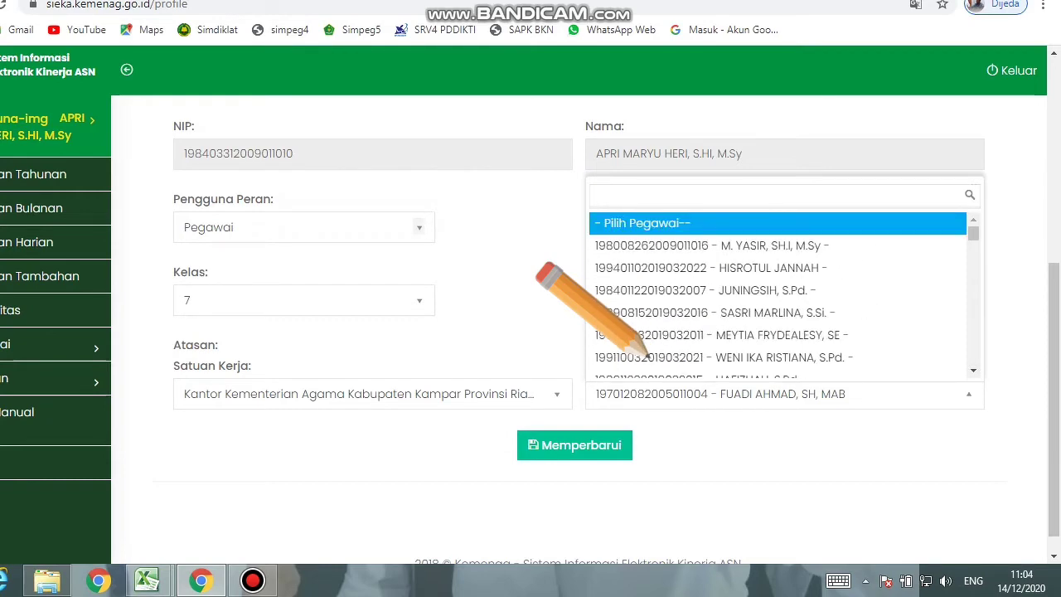
type("FUADI")
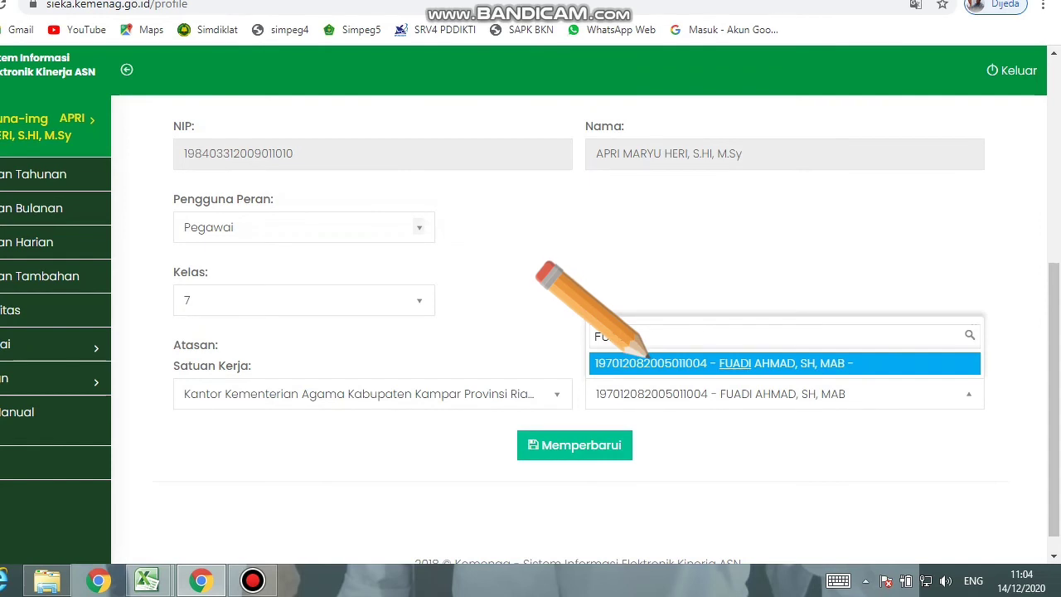
left_click(646, 360)
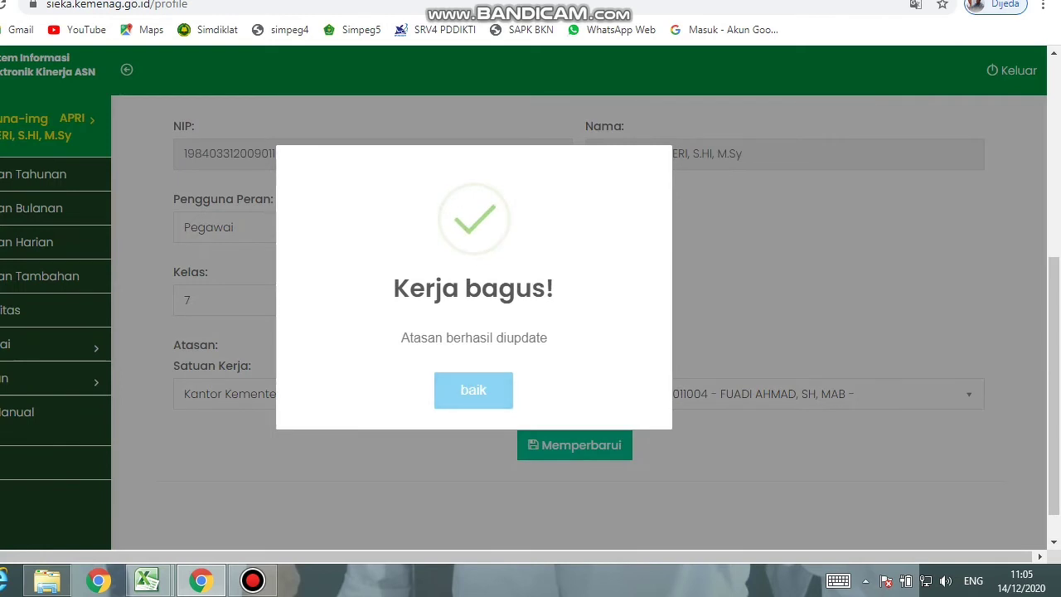
Acknowledge the 'Atasan berhasil diupdate' message and scroll back to the top of Edit Jabatan.
left_click(473, 390)
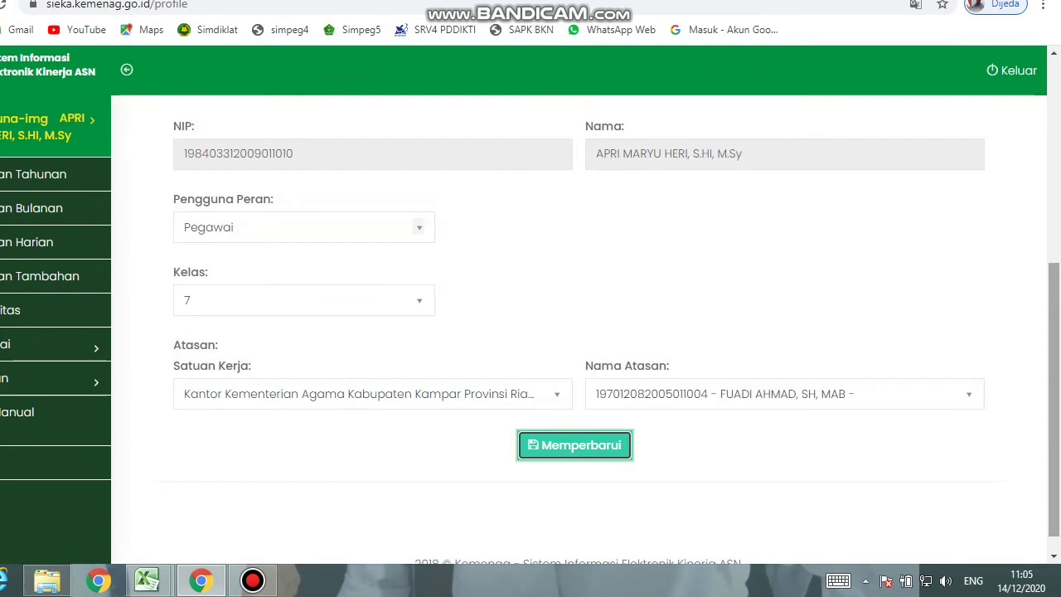
scroll(580, 332, "up", 4)
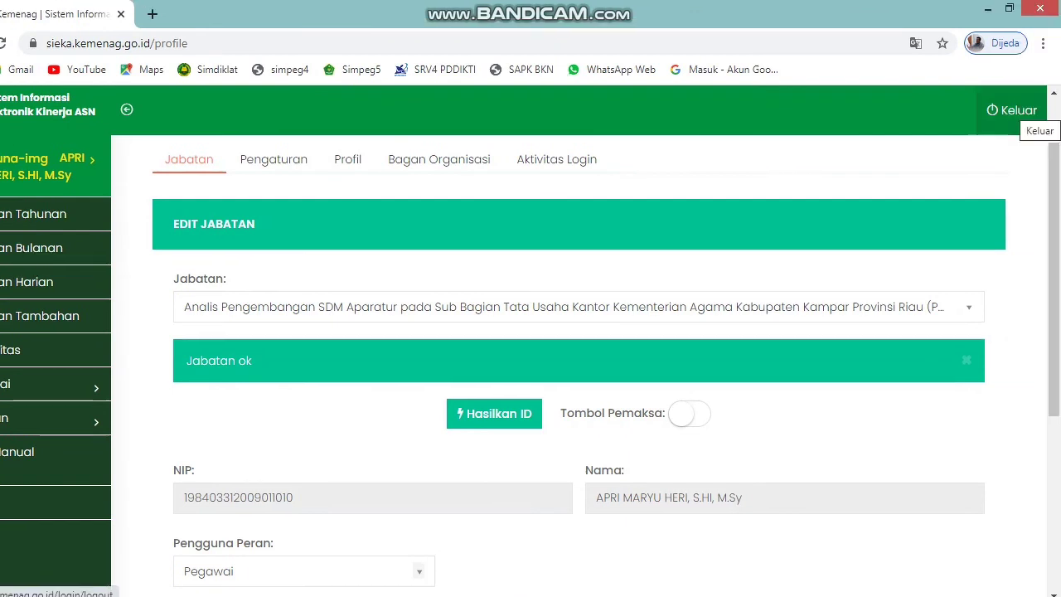
Log out of SiEKA with Keluar and minimize the Chrome window.
left_click(1017, 111)
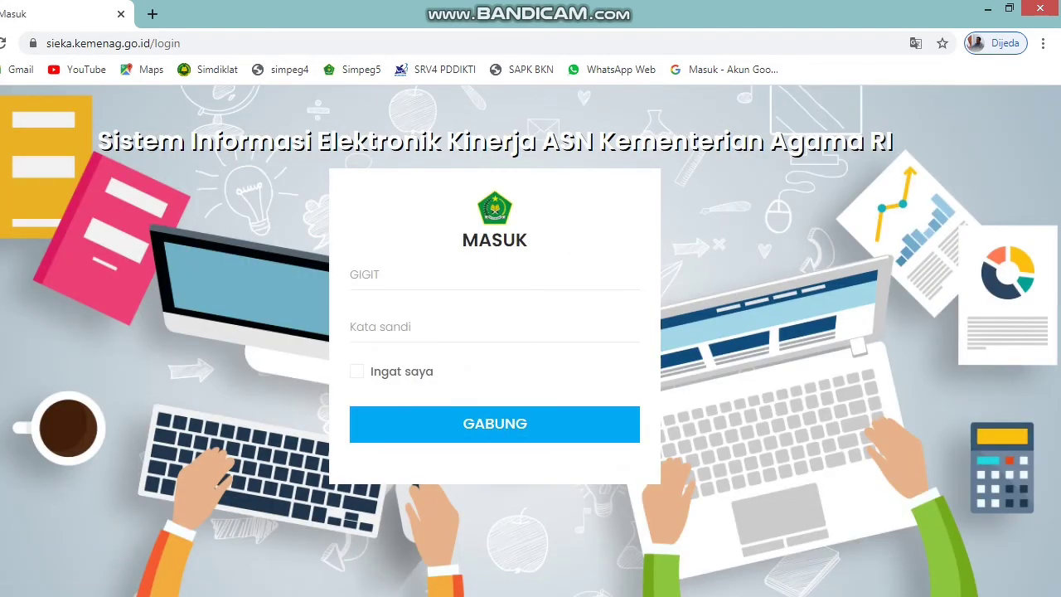
left_click(988, 8)
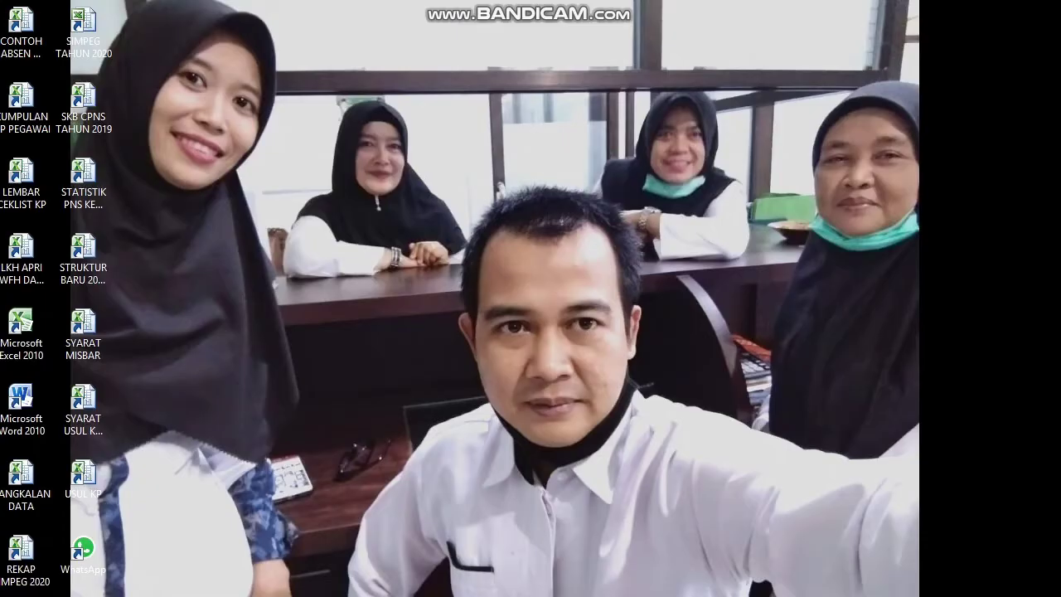